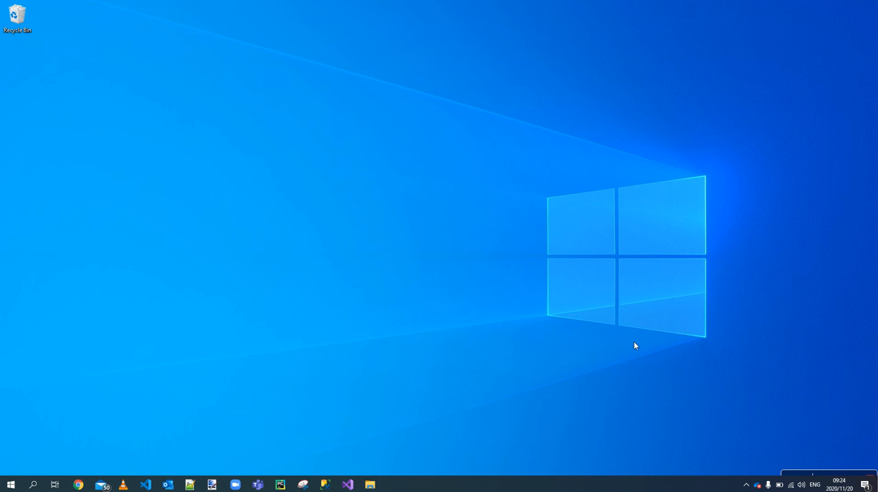
Open the python.org website in Chrome through a Google search for python, and close the Gmail and YouTube tabs
click(78, 485)
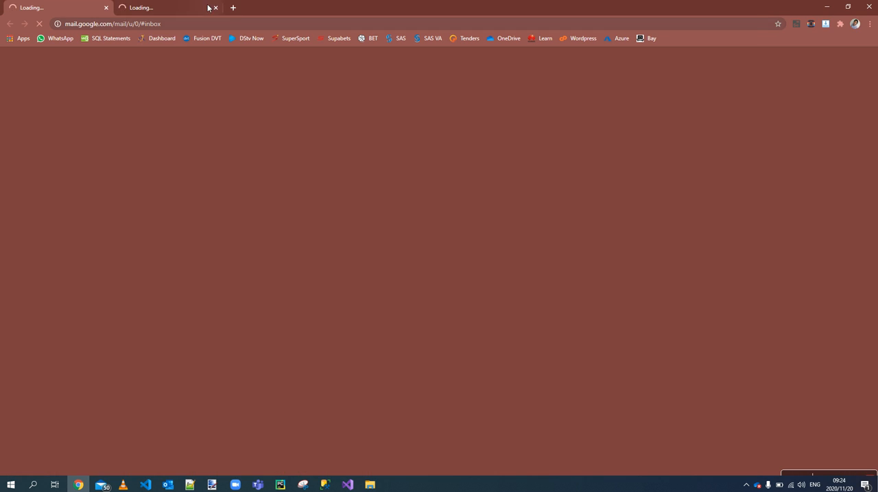
click(234, 7)
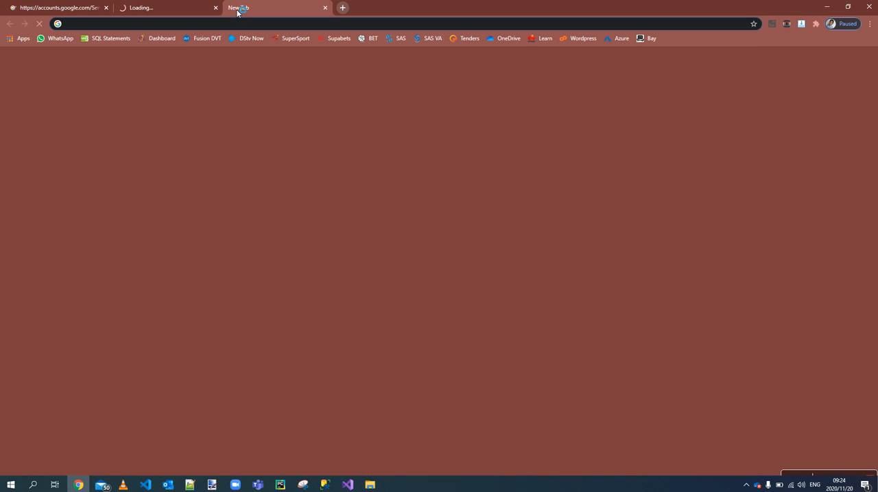
text(python)
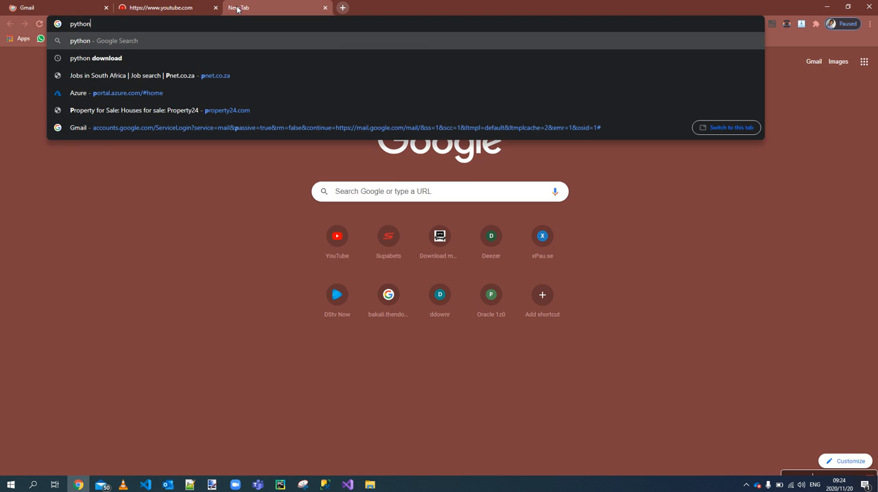
key(Return)
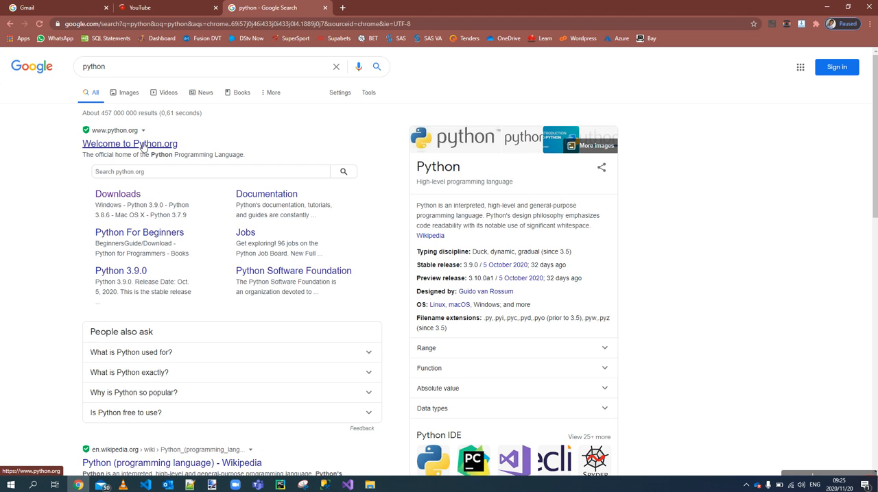
click(143, 145)
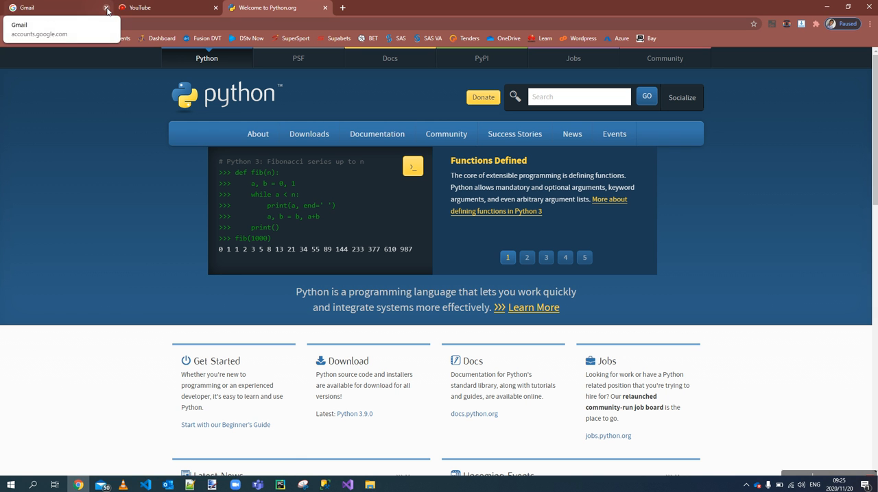
click(107, 8)
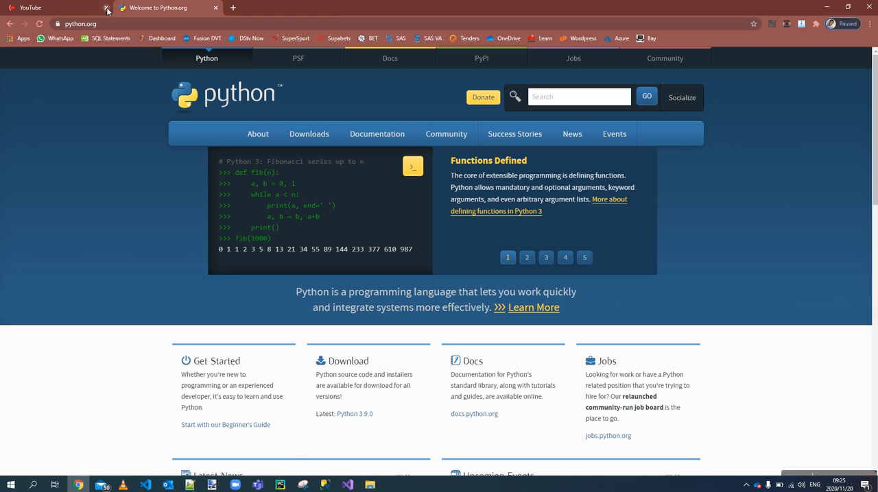
click(107, 8)
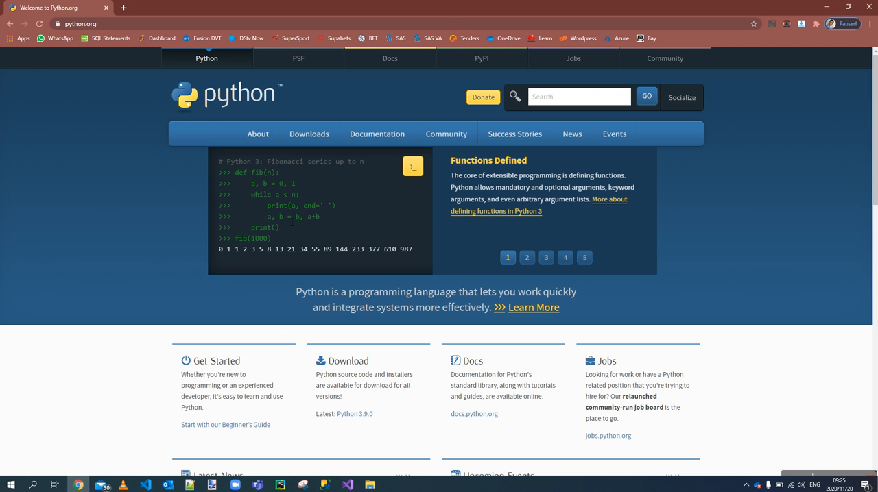
Download Python 3.9.0 for Windows from the downloads page and start its installation with the default settings
mouse_move(302, 136)
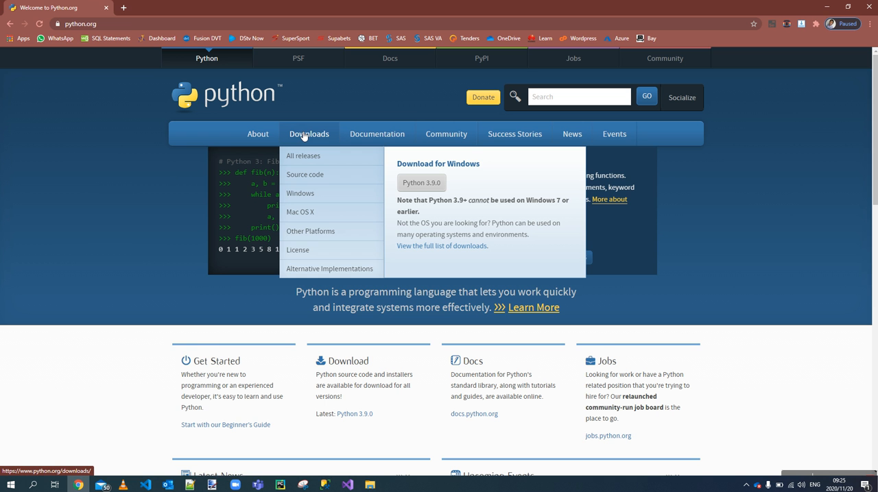
click(304, 135)
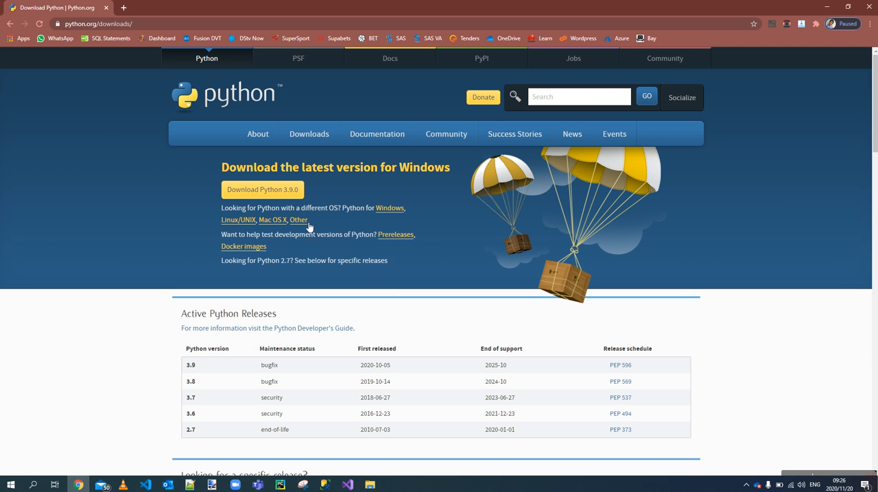
click(291, 198)
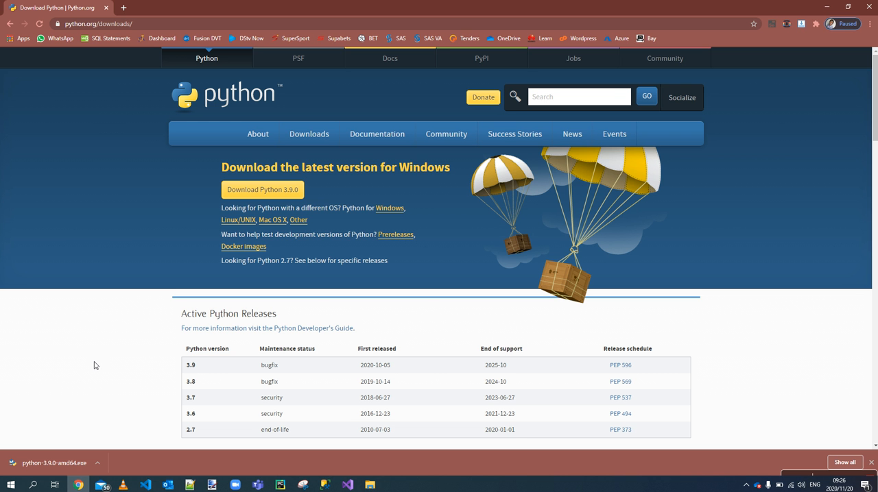
click(31, 463)
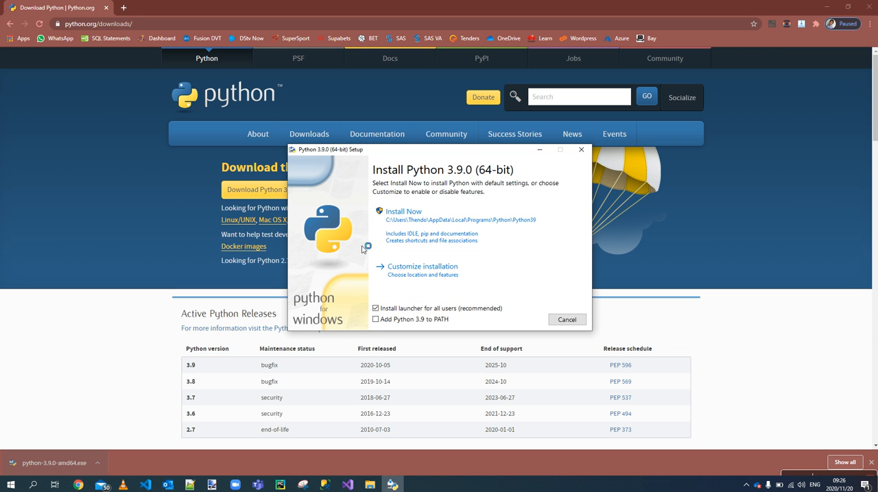
click(405, 235)
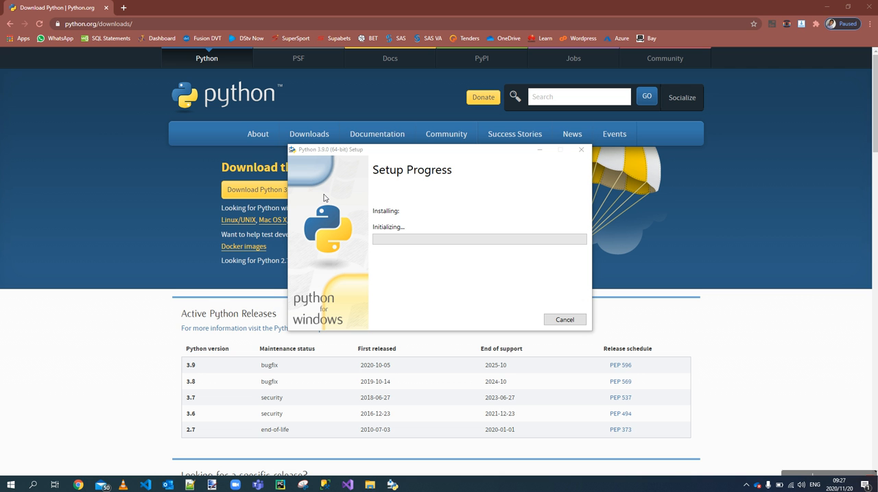
Return to Chrome, search Google for pycharm and open the JetBrains PyCharm page
click(163, 106)
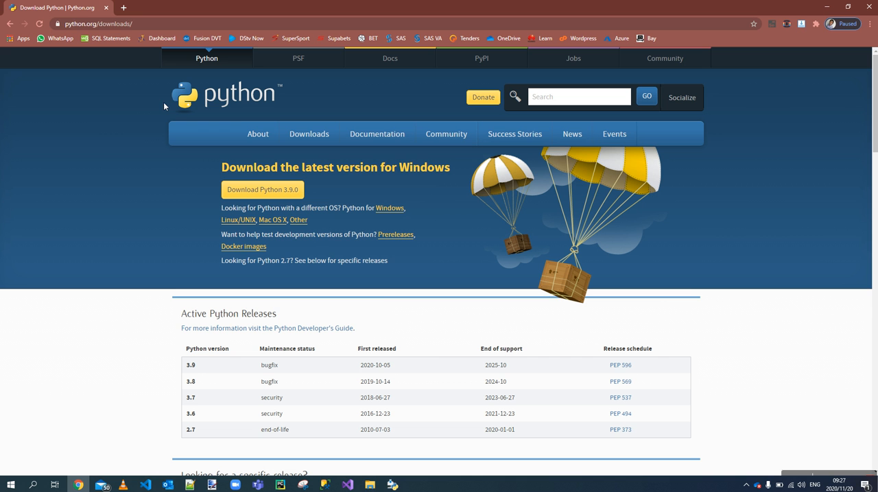
click(148, 26)
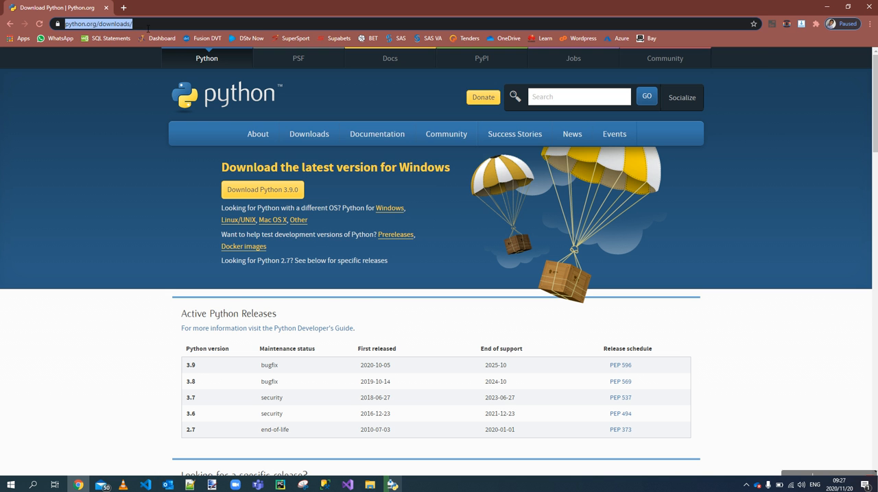
text(pych)
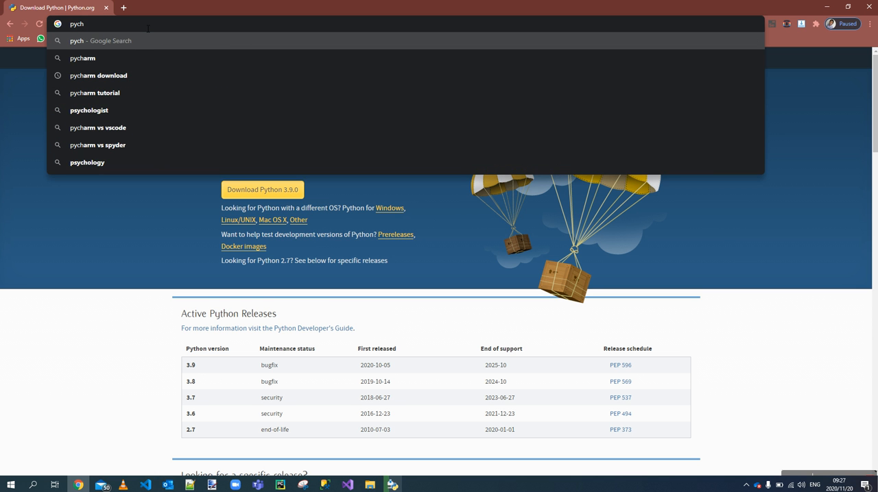
key(Down)
key(Return)
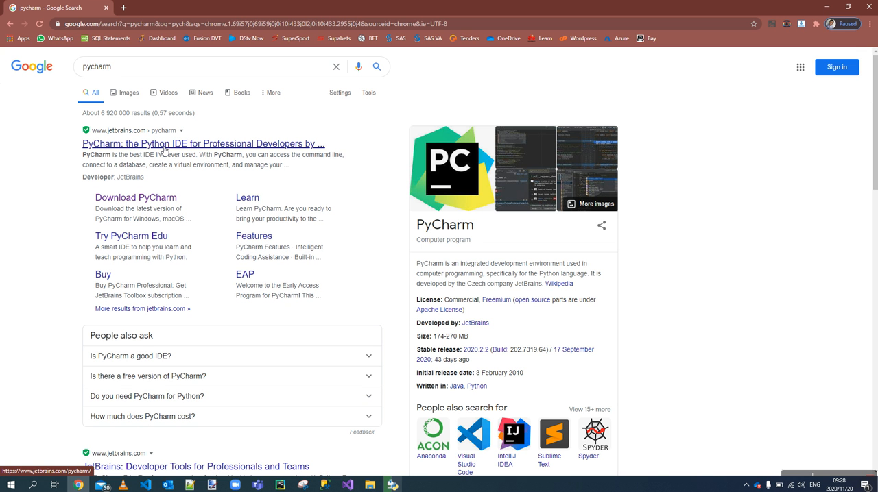
click(165, 145)
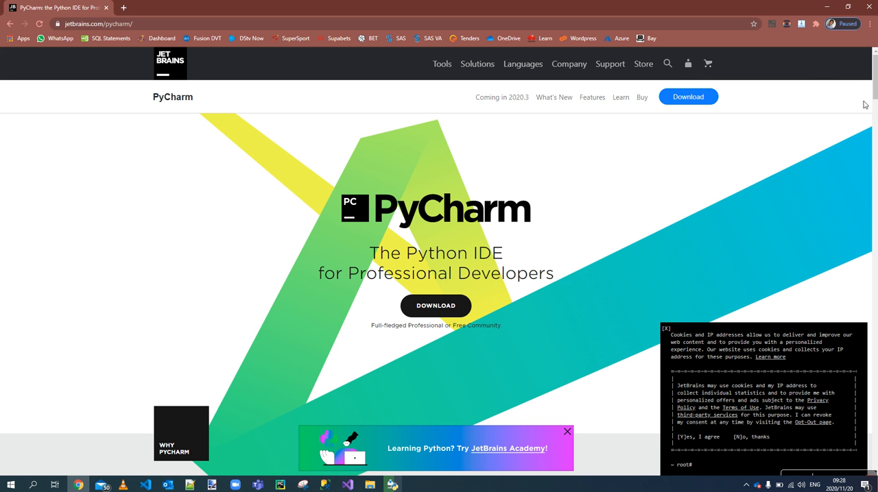
Skim the features on the PyCharm product page and dismiss the cookie notice
scroll(870, 85, down, 5)
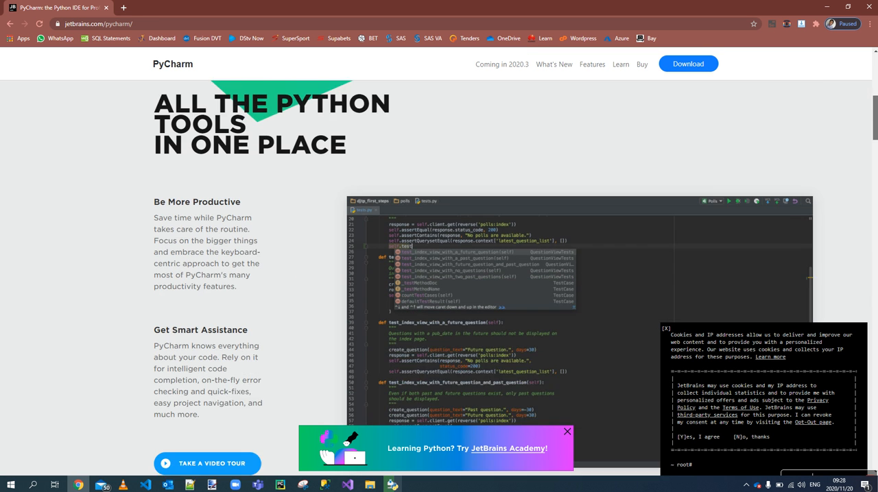
mouse_move(874, 129)
mouse_down()
mouse_move(873, 147)
mouse_move(868, 134)
mouse_up()
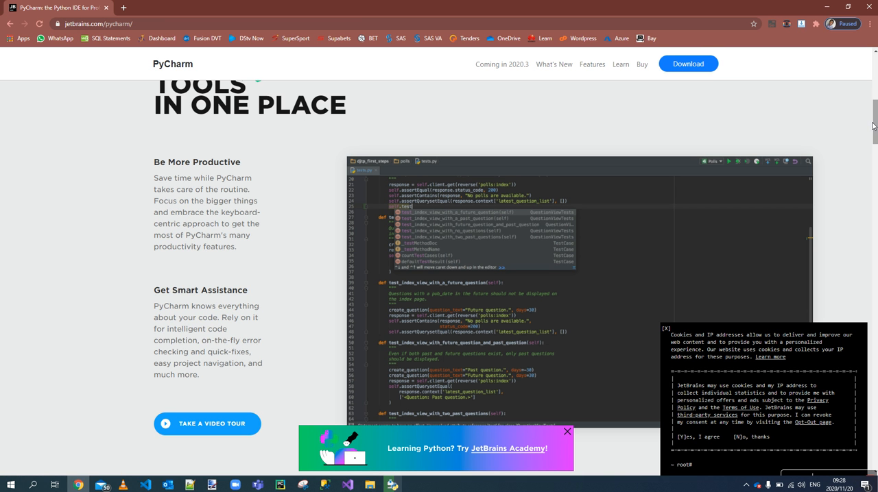
drag(875, 127, 868, 77)
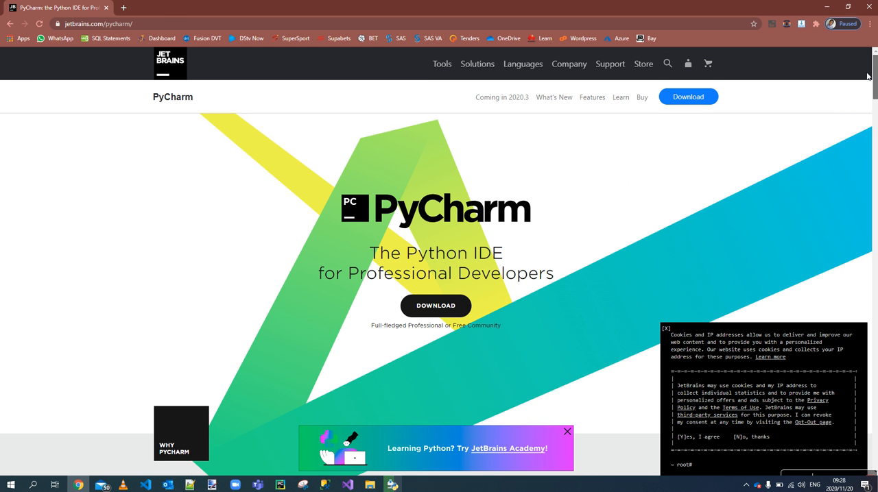
drag(868, 78, 875, 183)
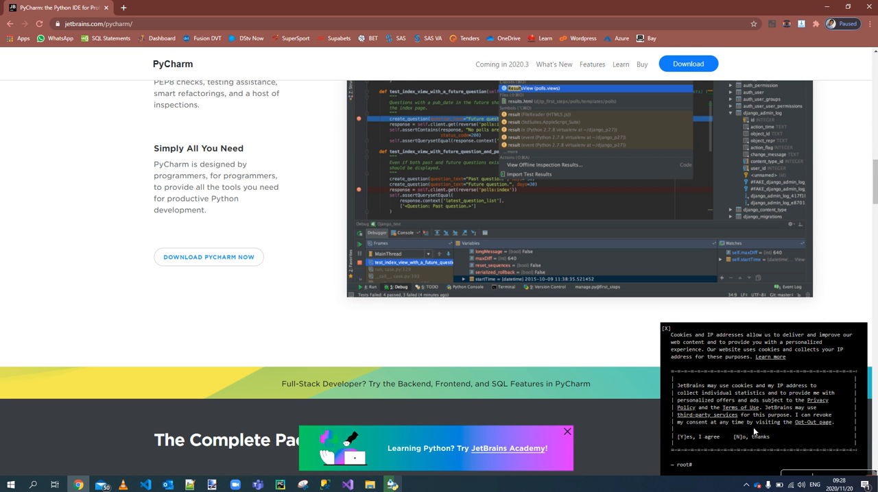
click(666, 330)
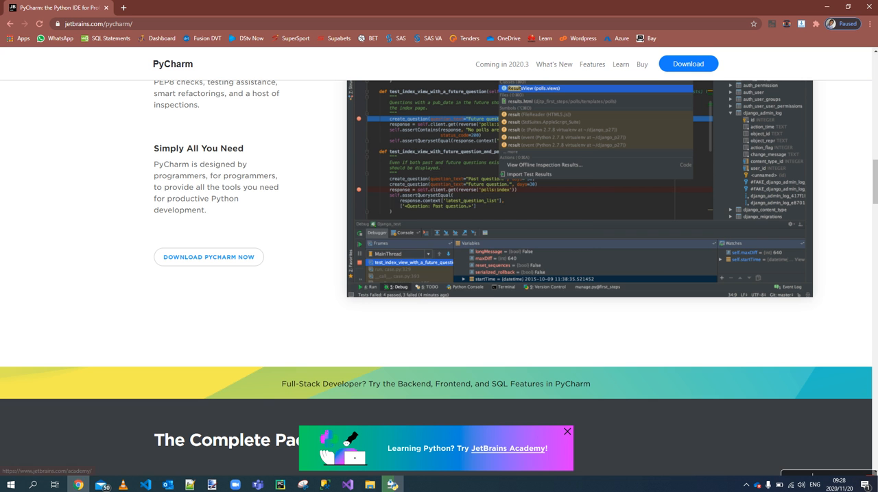
Launch PyCharm and clear the desktop by minimizing the browser and the Python setup window
click(394, 484)
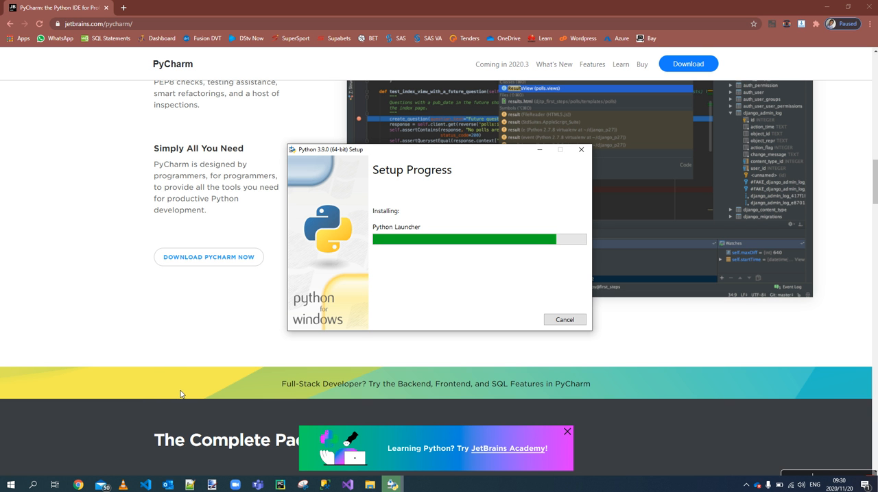
click(280, 486)
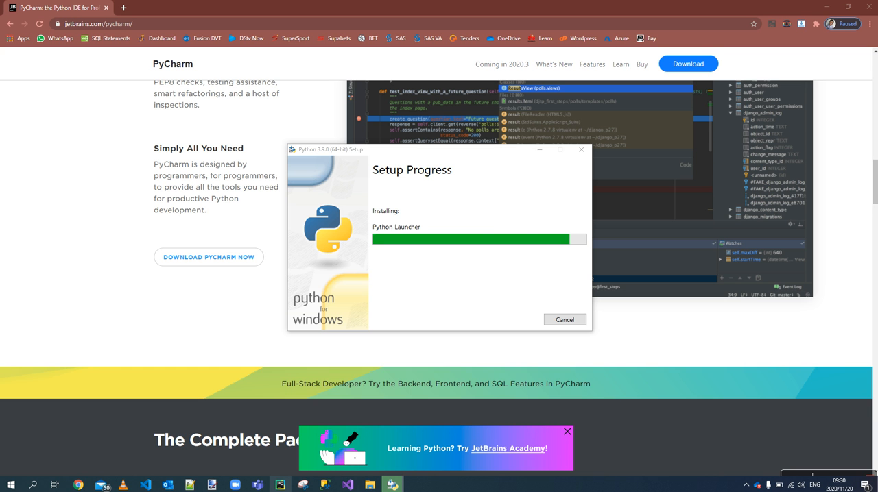
click(826, 8)
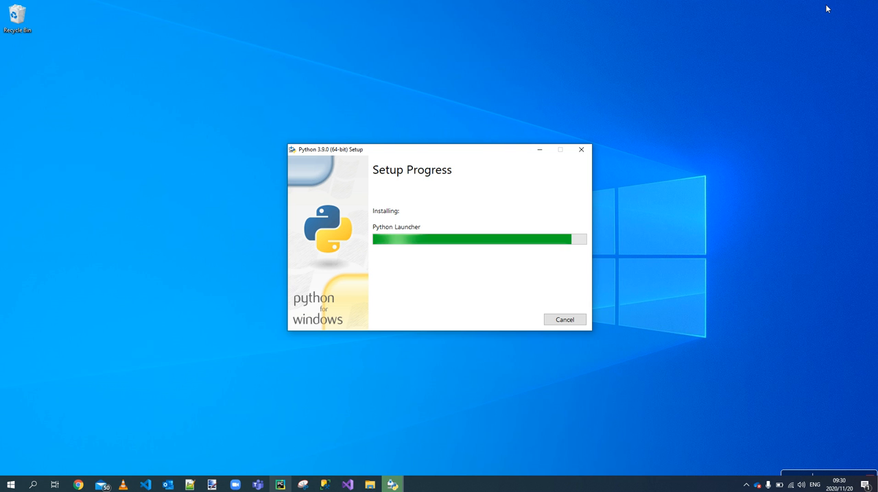
click(539, 148)
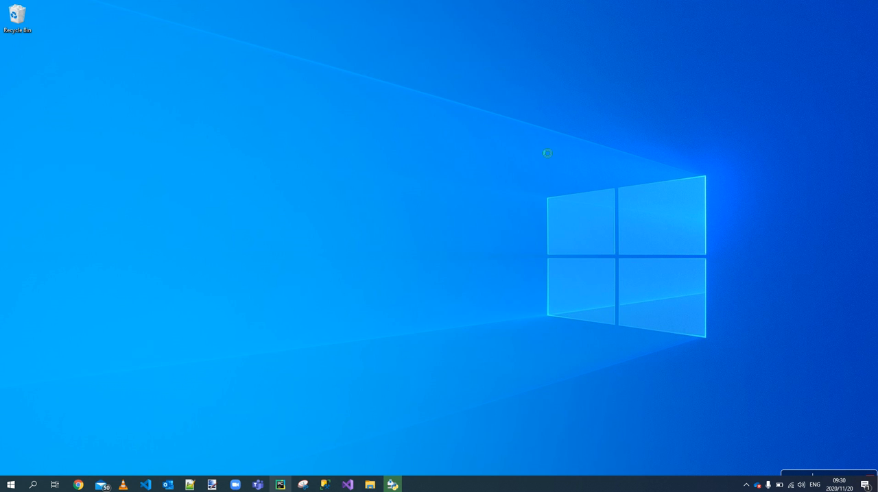
right_click(547, 153)
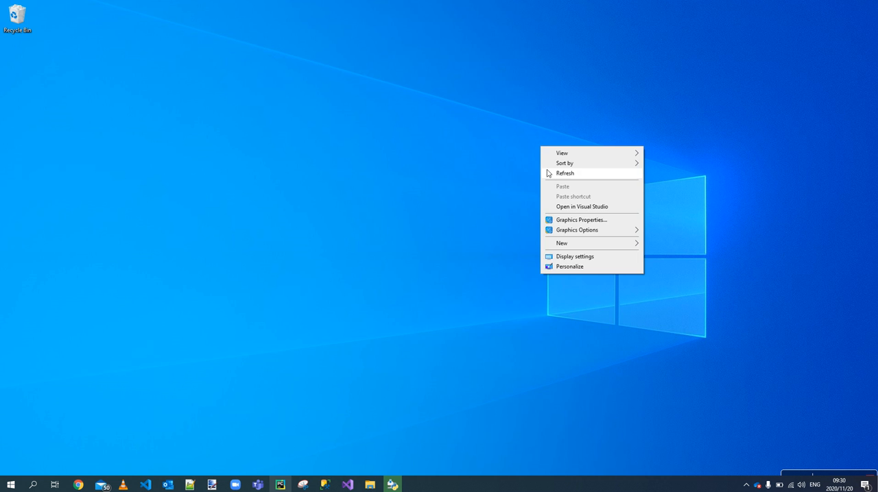
click(551, 173)
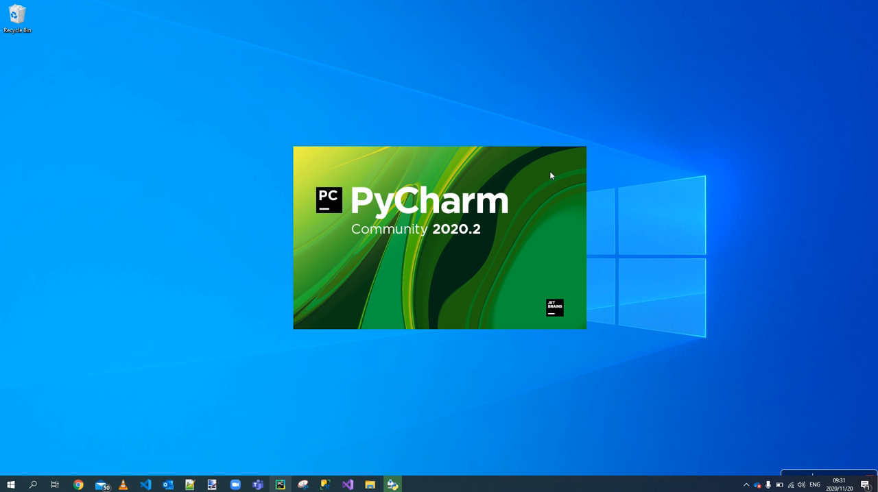
Restore the Python setup window, move it away from the PyCharm splash screen and close it once installation finishes
click(392, 484)
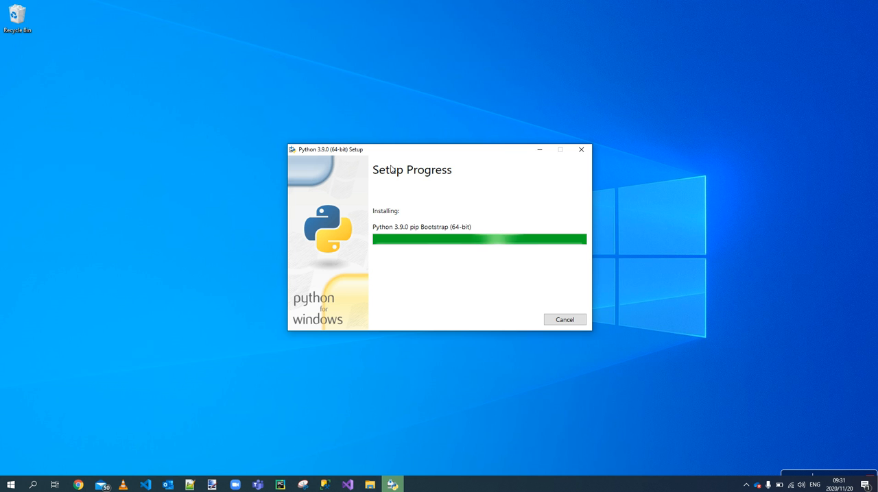
drag(410, 149, 157, 166)
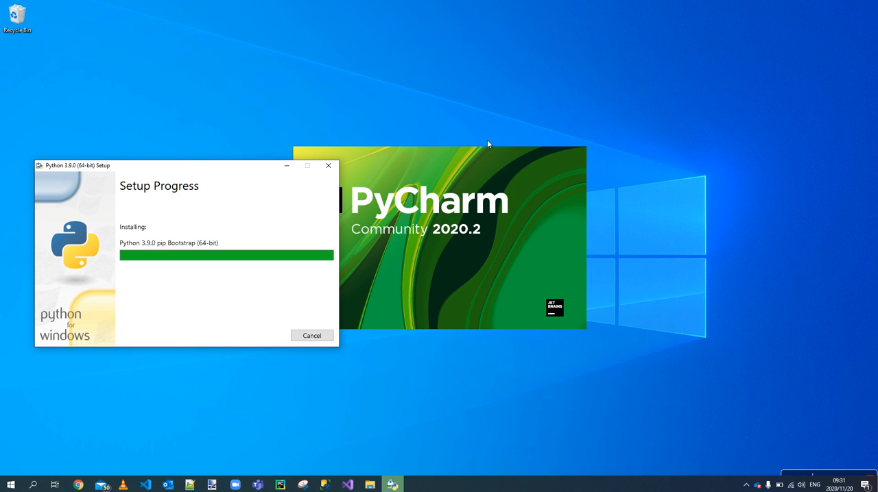
drag(260, 171, 241, 55)
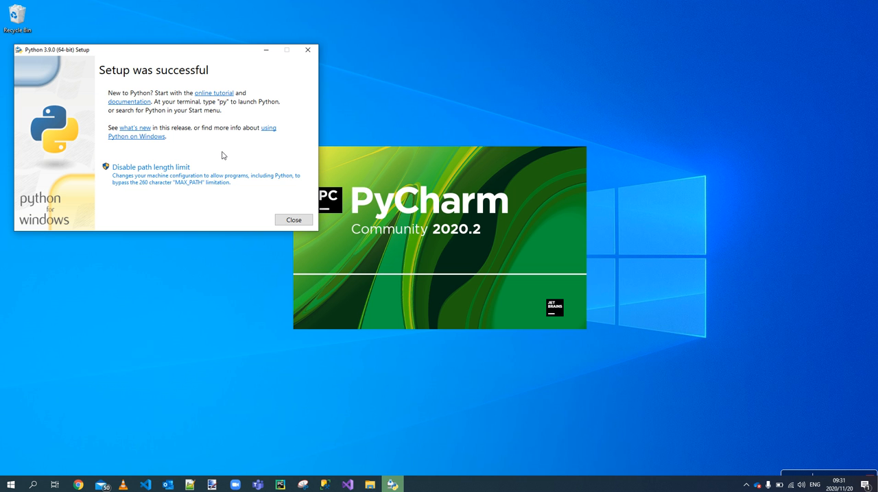
click(278, 219)
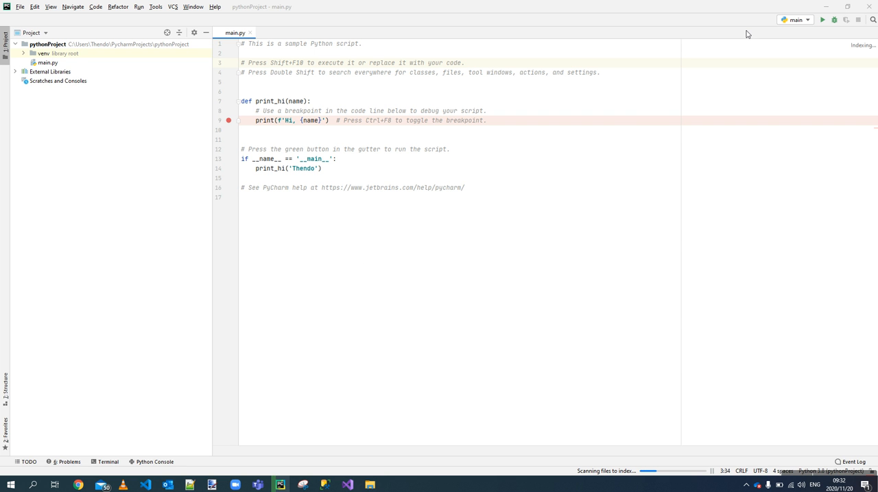
Close the main.py file in the PyCharm editor and minimize PyCharm
click(251, 34)
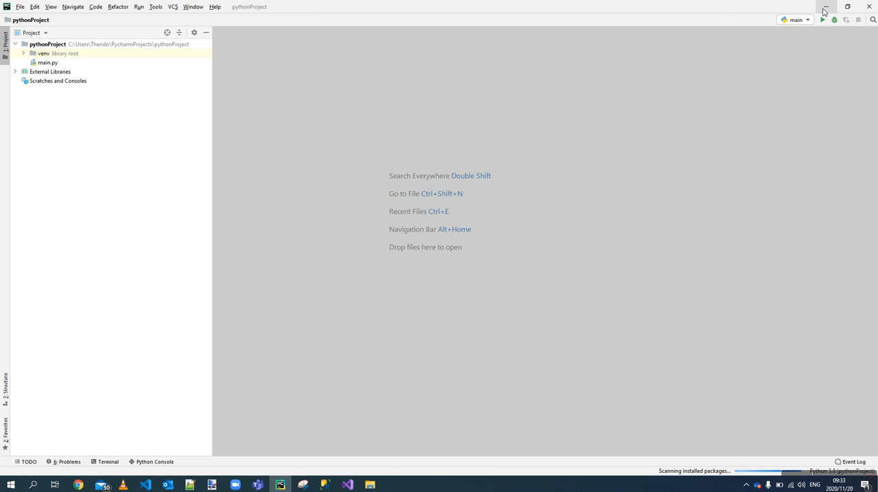
click(825, 7)
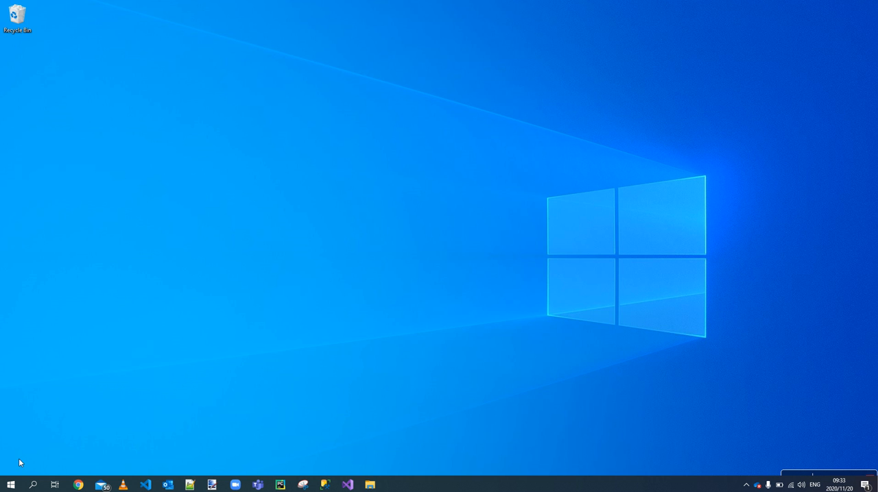
Launch Python 3.9 Module Docs (64-bit), browse its module index, minimize the browser and move the docs server window toward the desktop's centre
click(11, 484)
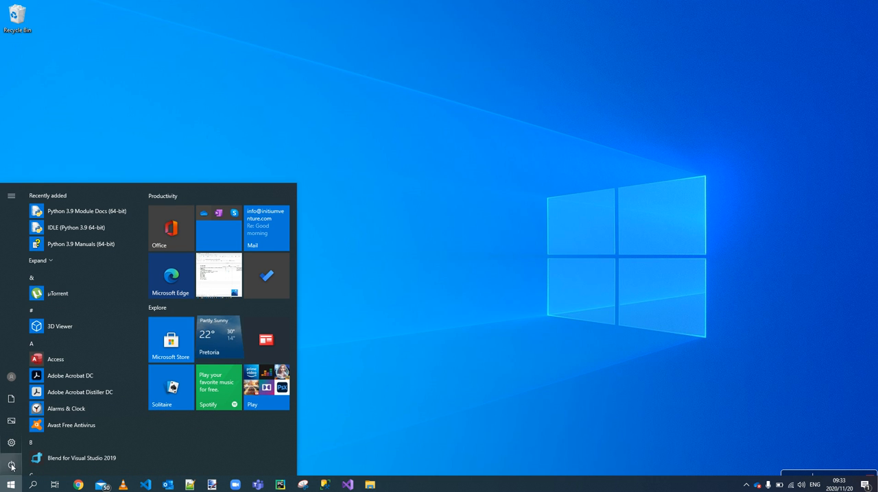
click(74, 216)
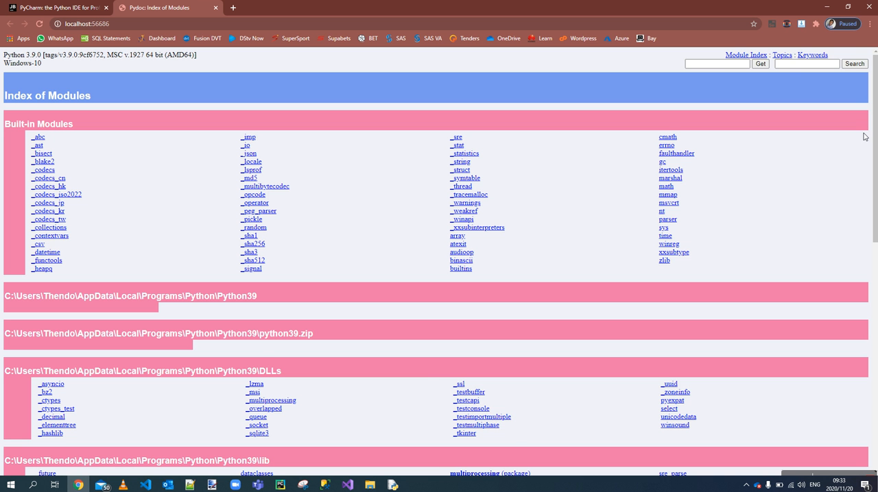
scroll(874, 148, down, 3)
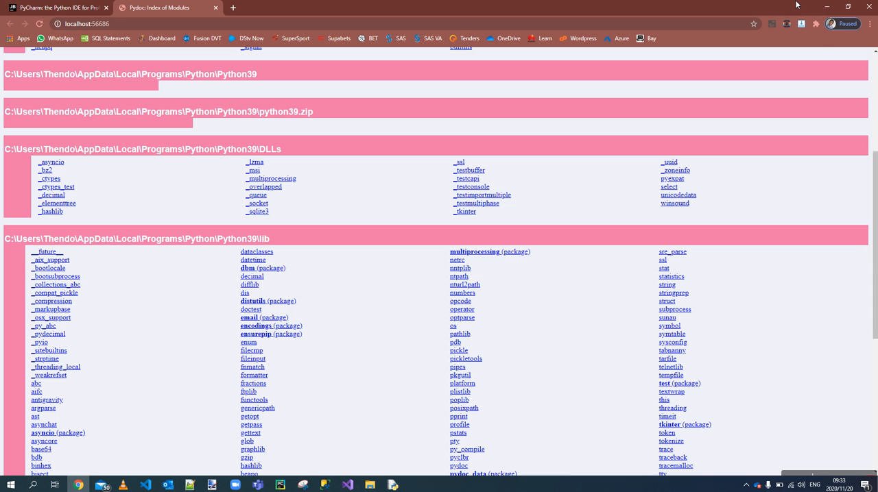
click(826, 7)
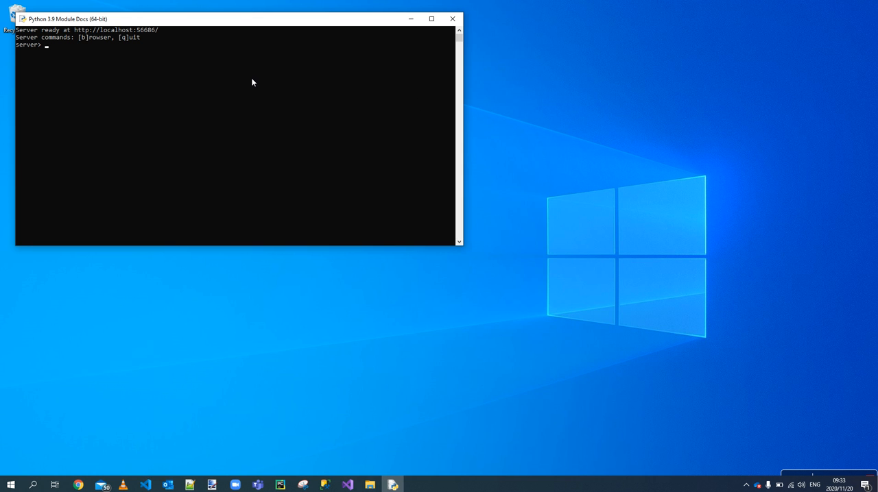
drag(231, 22, 353, 66)
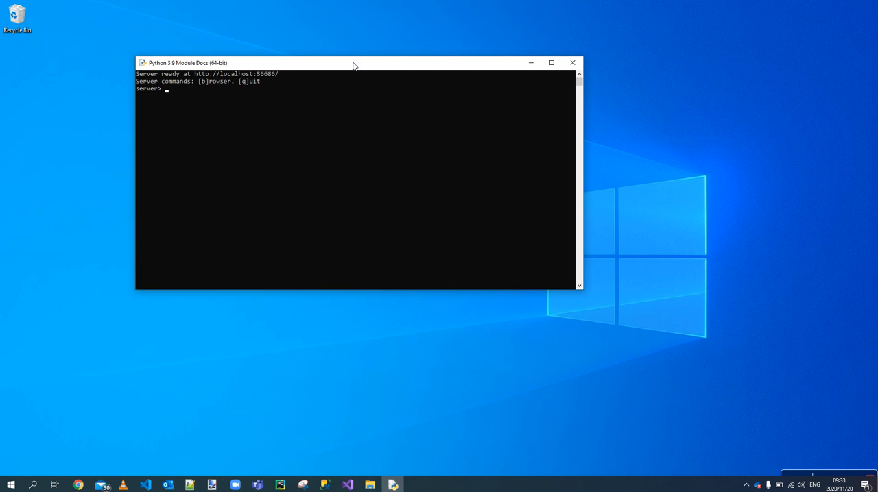
Launch IDLE (Python 3.9 64-bit) to view the Python shell, and close both the shell and the Module Docs server window
click(4, 485)
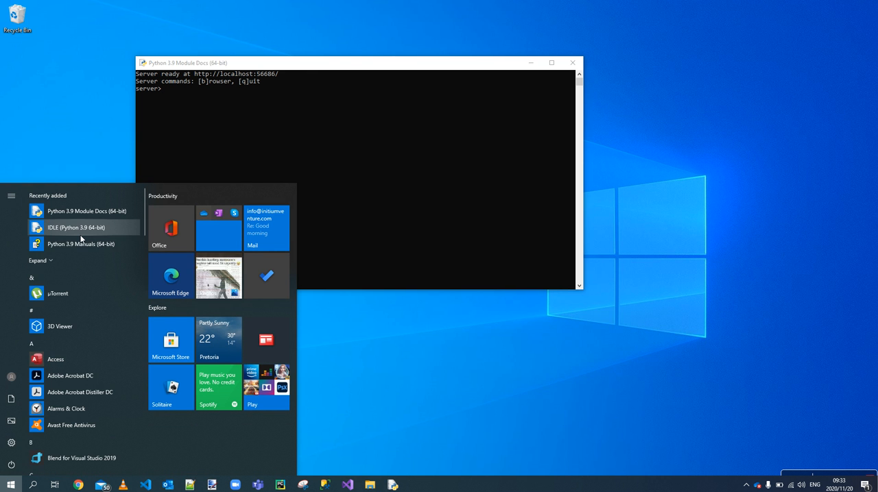
click(80, 232)
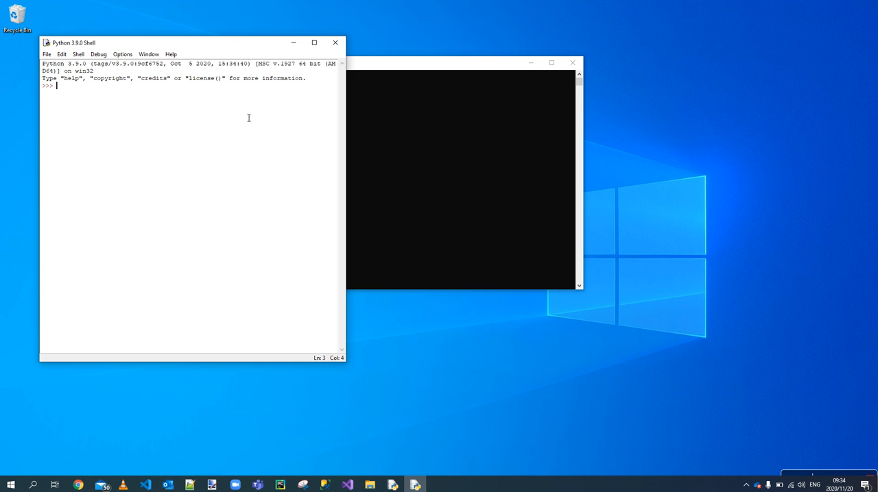
click(334, 44)
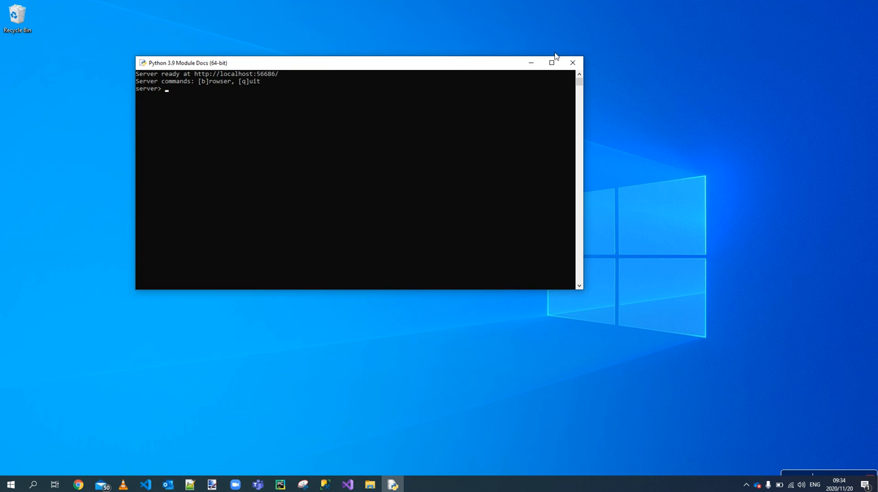
click(572, 64)
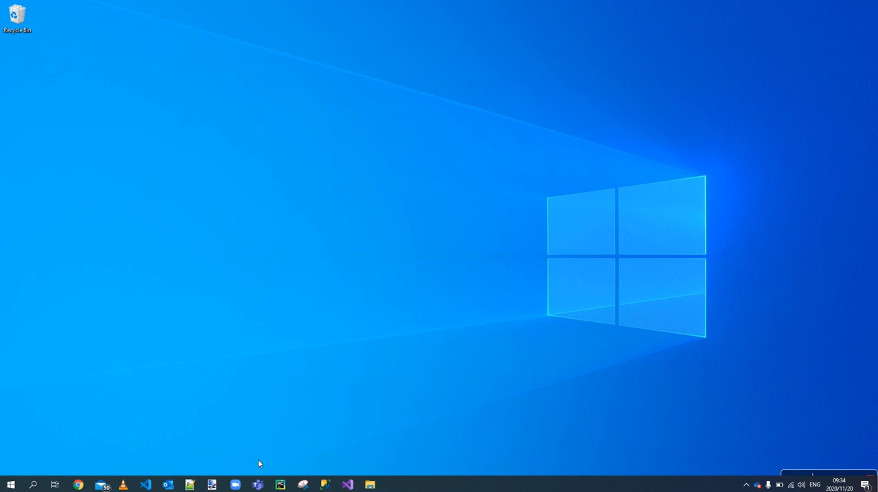
Switch to Chrome, search the web for python, open the official Python.org site and point out its Downloads section
click(79, 485)
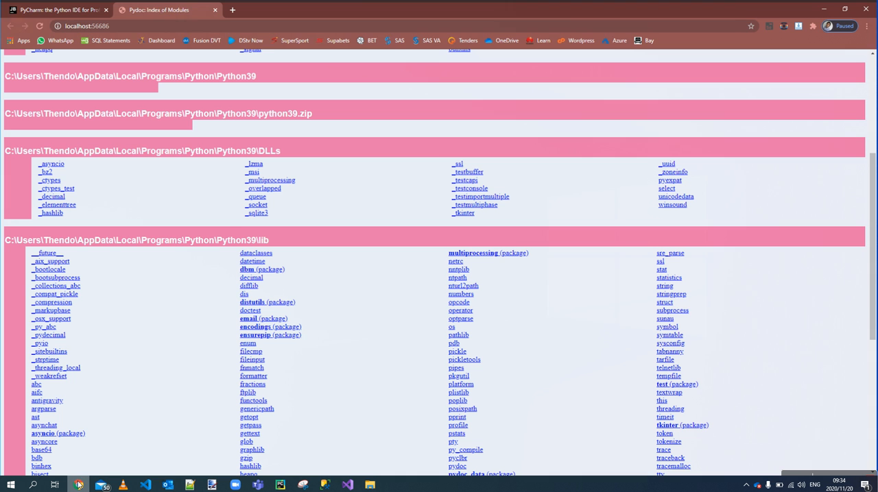
click(144, 26)
text(python)
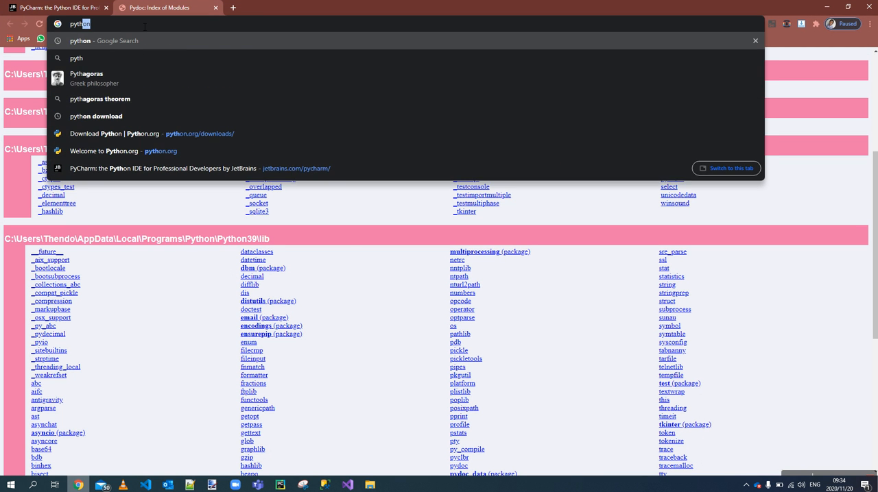
key(Return)
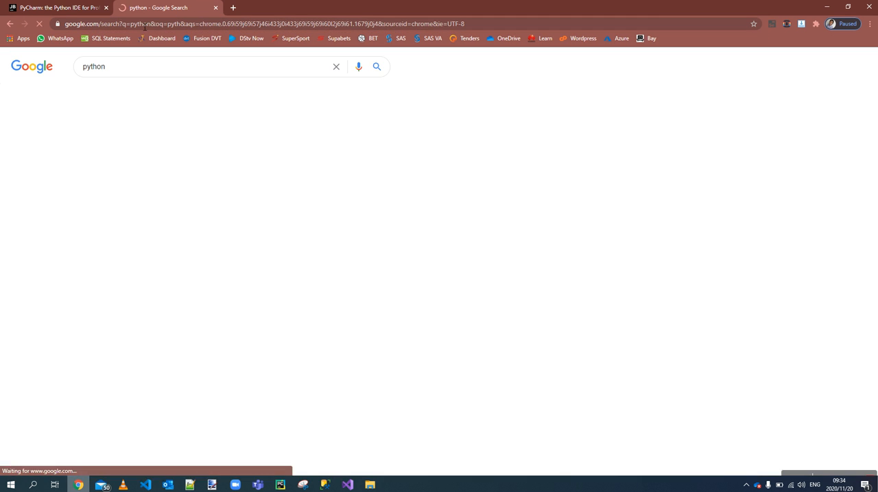
click(129, 144)
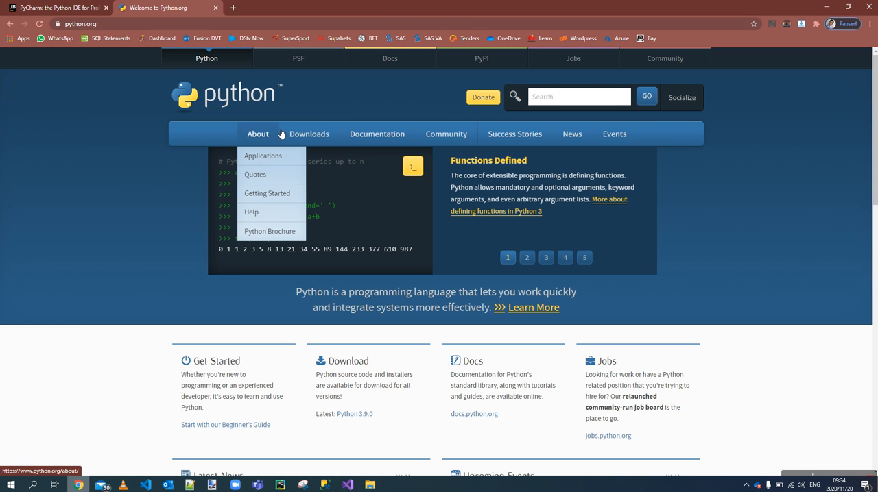
mouse_move(300, 135)
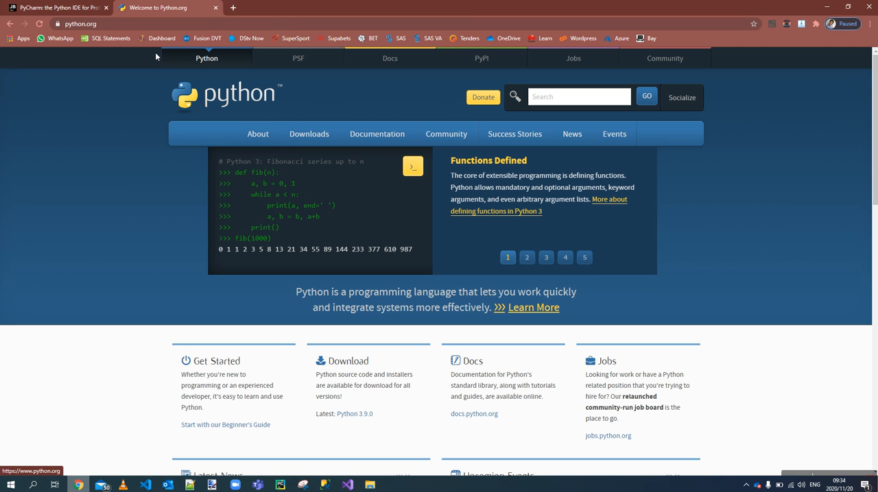
Return to the JetBrains PyCharm product page and show the download option in its header banner
click(61, 9)
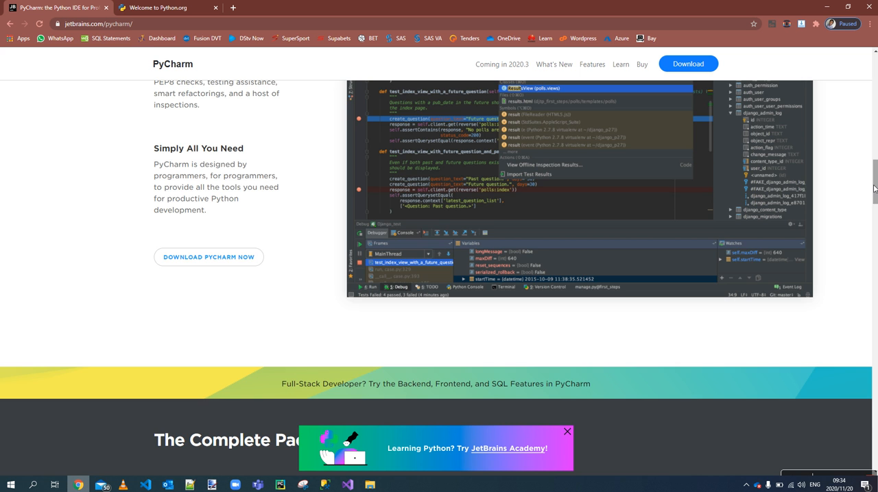
drag(875, 190, 864, 78)
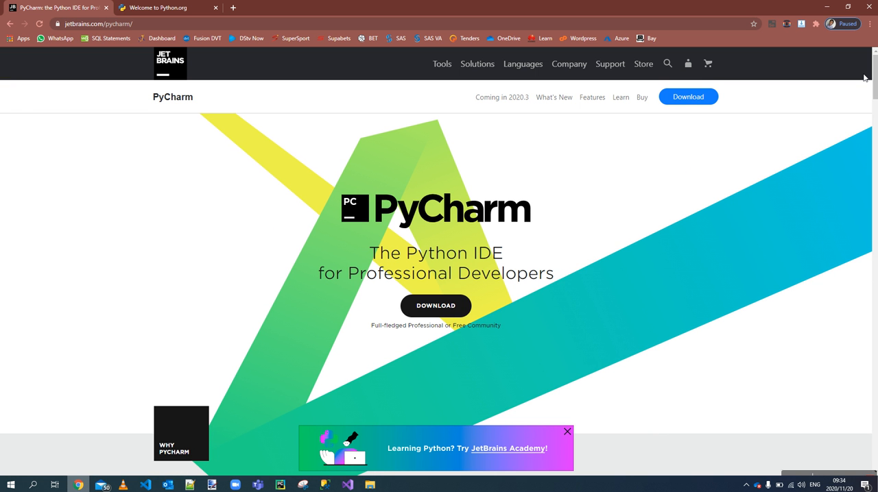